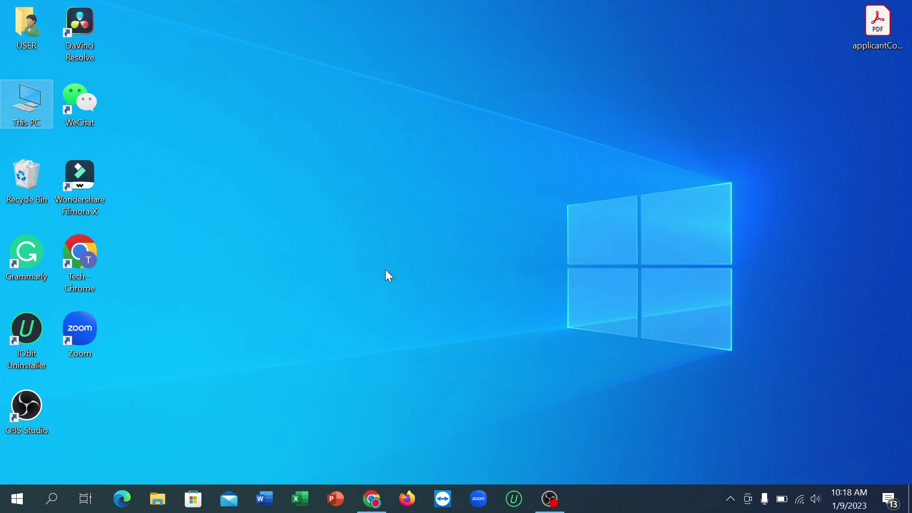
Step: Launch the Zoom desktop client from its desktop shortcut
double_click(99, 338)
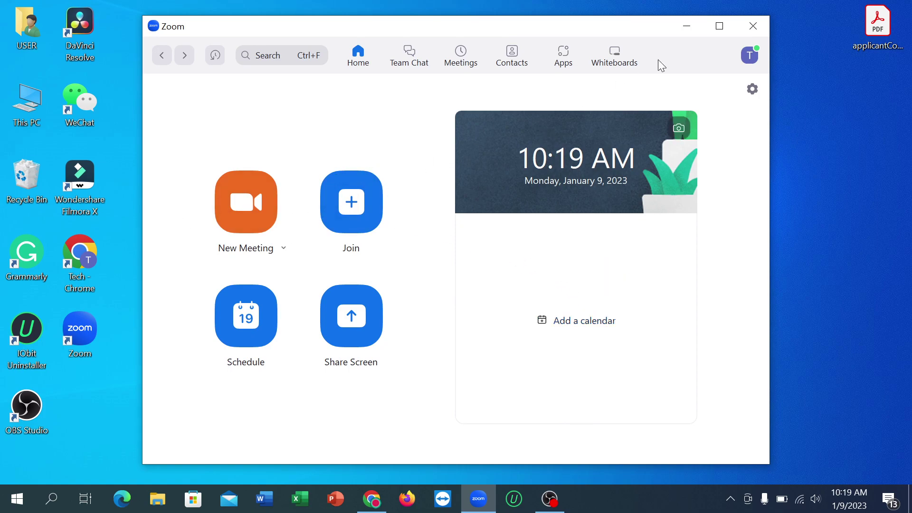
Step: Maximize the Zoom home window, start a New Meeting, and join with computer audio
left_click(721, 26)
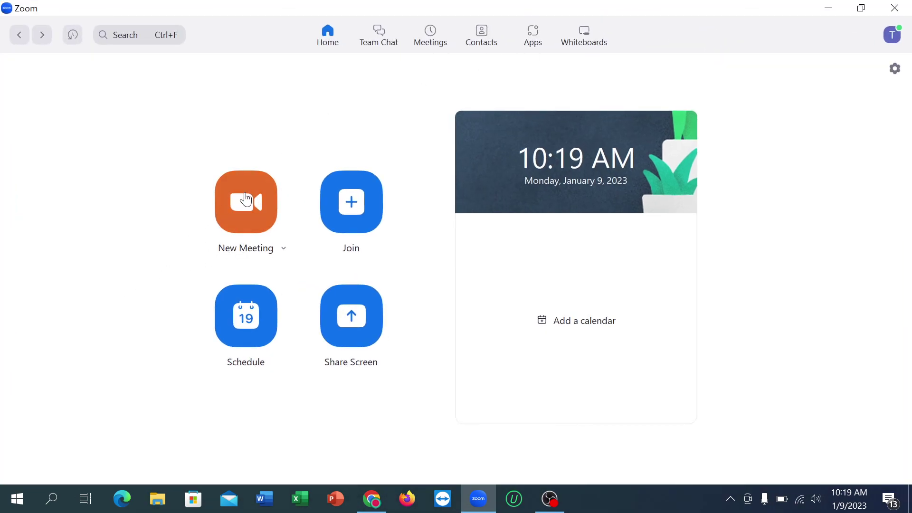
left_click(252, 211)
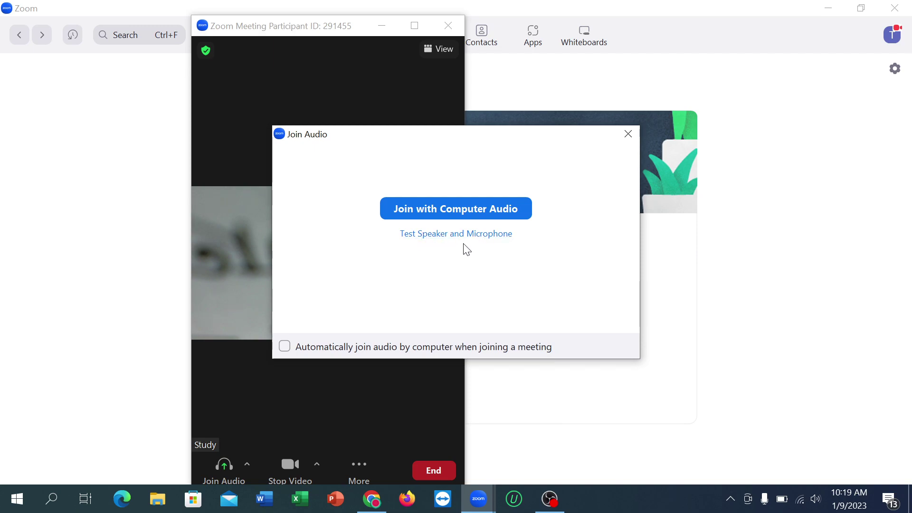
left_click(486, 210)
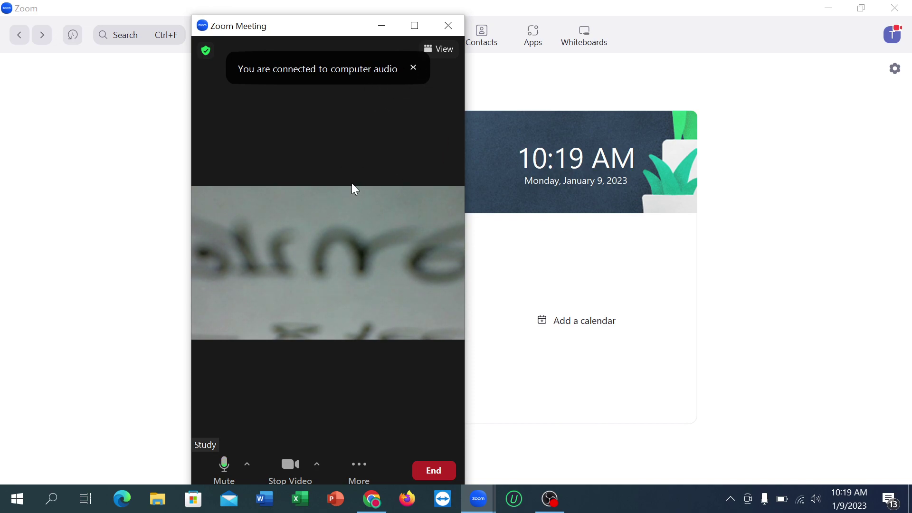
Step: Maximize the meeting window and switch it to Fullscreen view
left_click(414, 26)
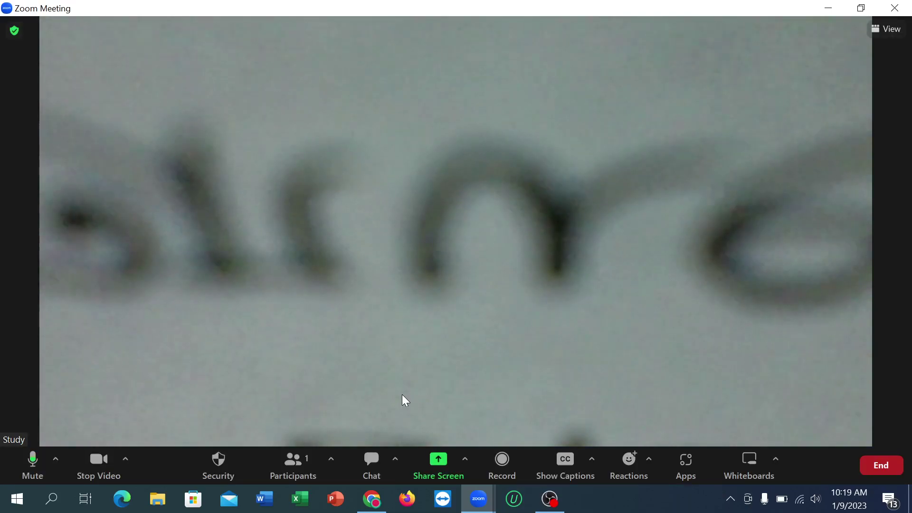
left_click(888, 34)
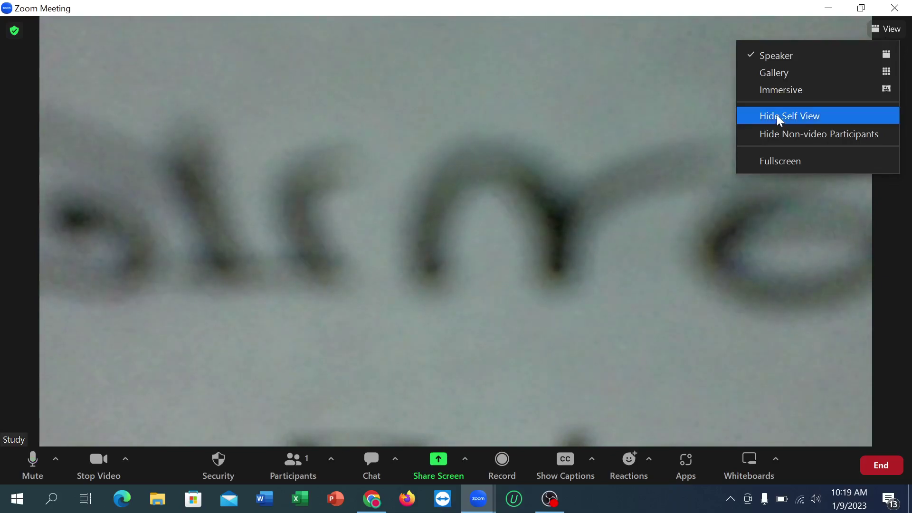
left_click(792, 163)
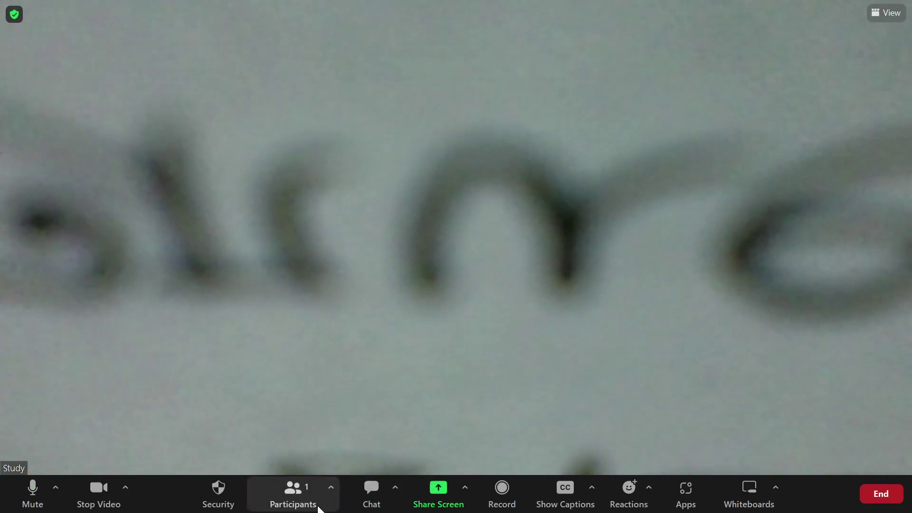
Step: From the Participants panel, copy the meeting's invite link, then close the Invite dialog
left_click(313, 507)
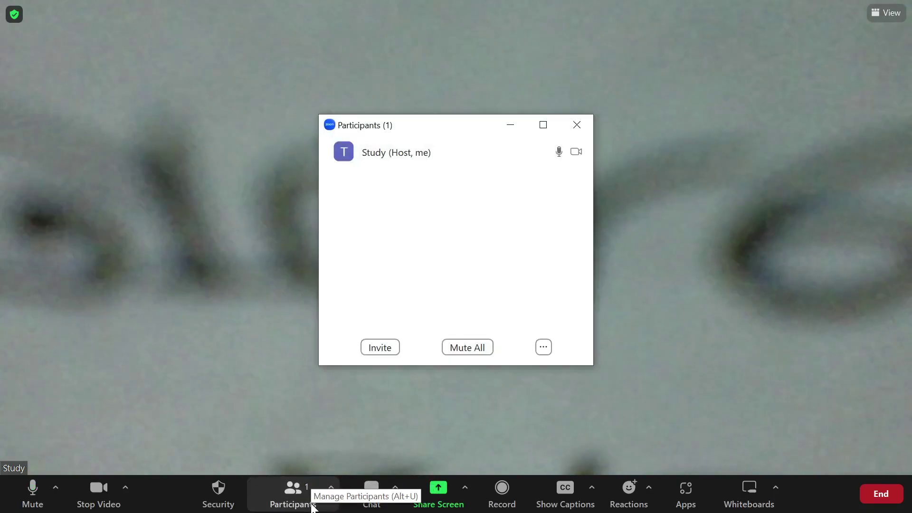
left_click(387, 351)
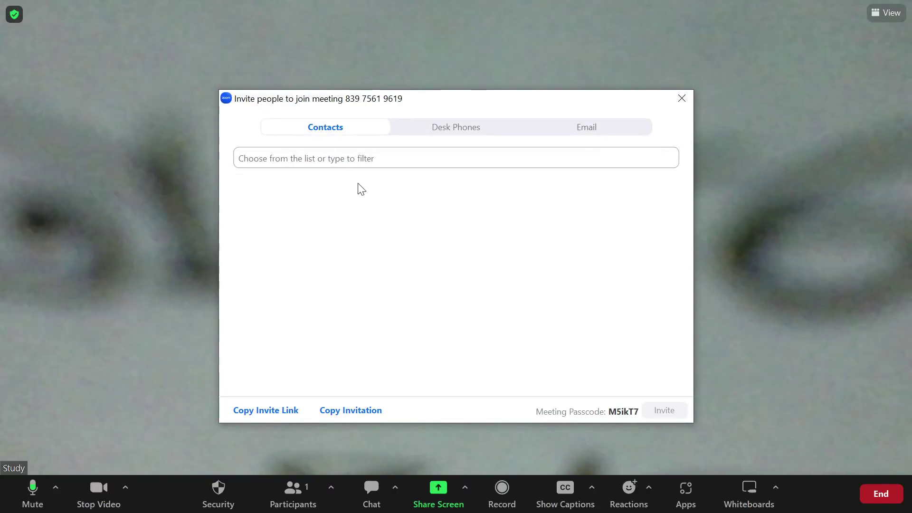
left_click(277, 414)
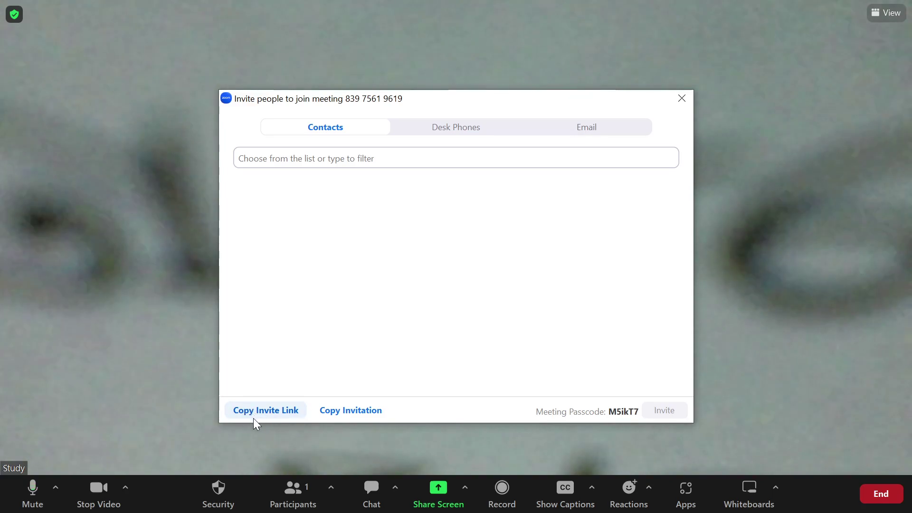
left_click(263, 411)
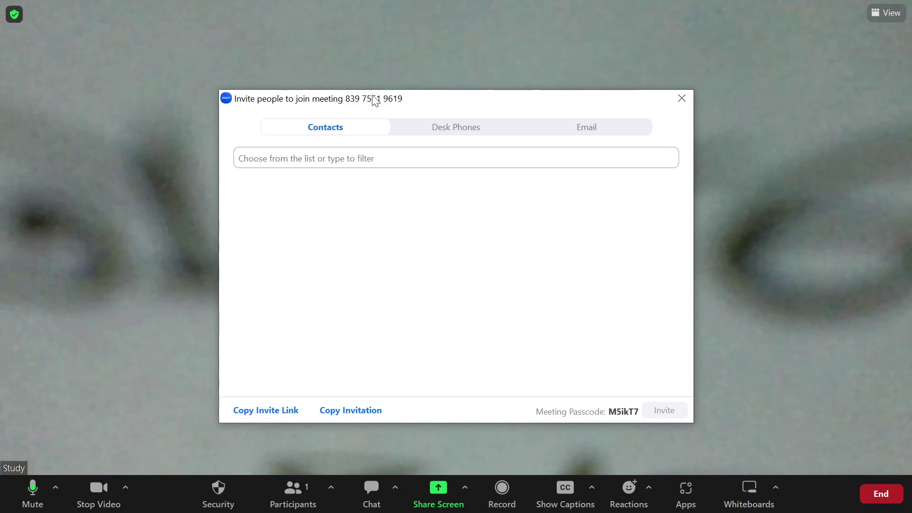
left_click_drag(350, 109, 387, 109)
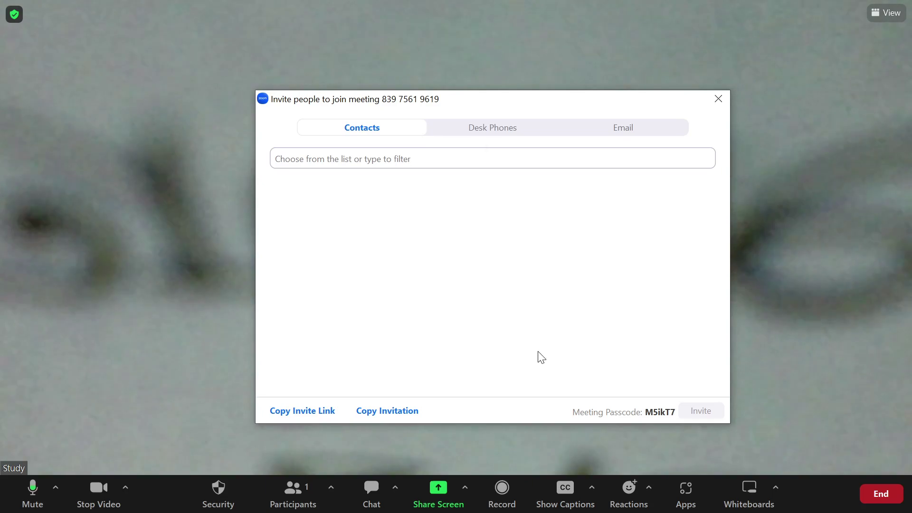
left_click(714, 105)
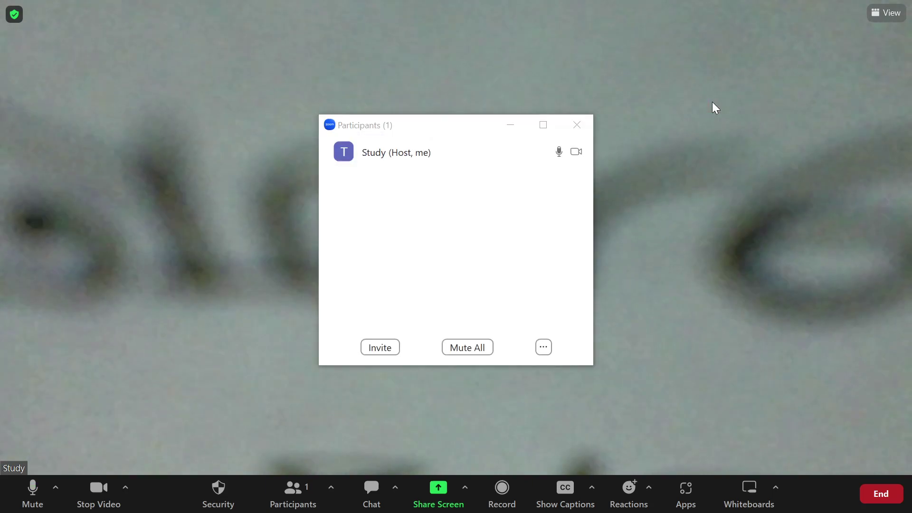
left_click(589, 125)
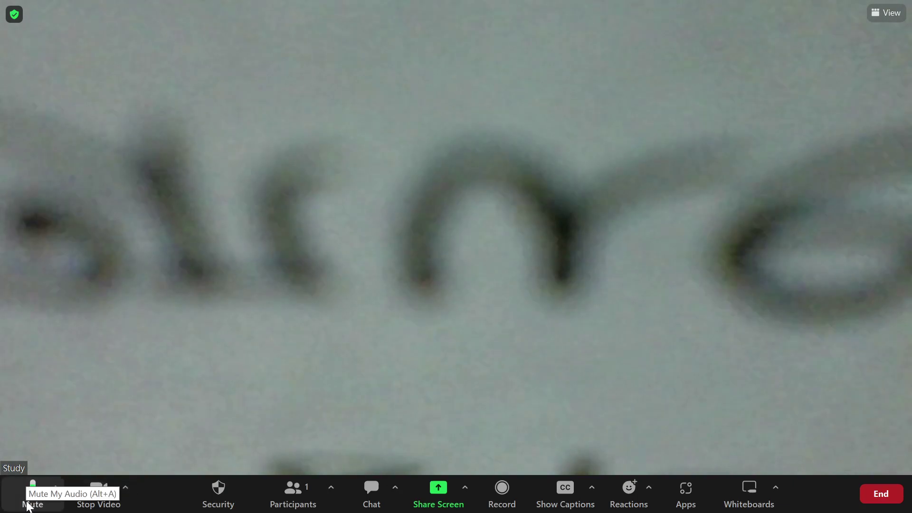
left_click(38, 496)
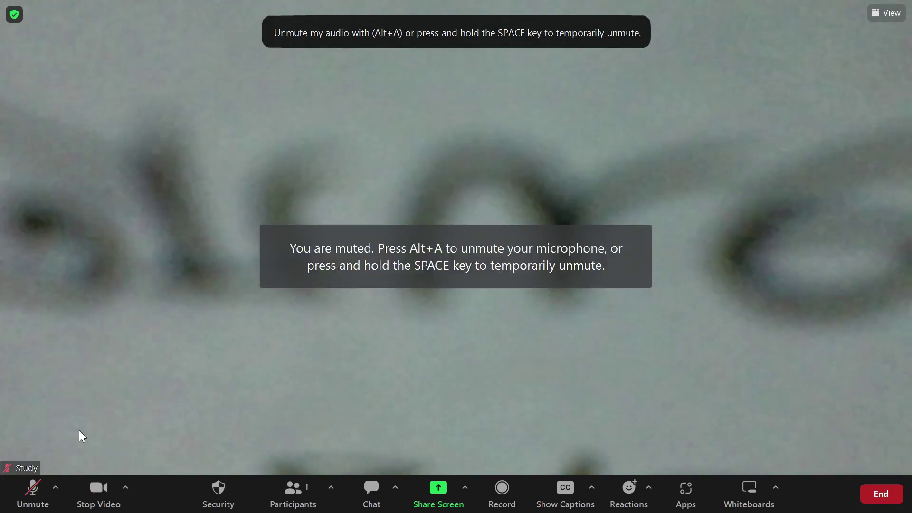
left_click(25, 495)
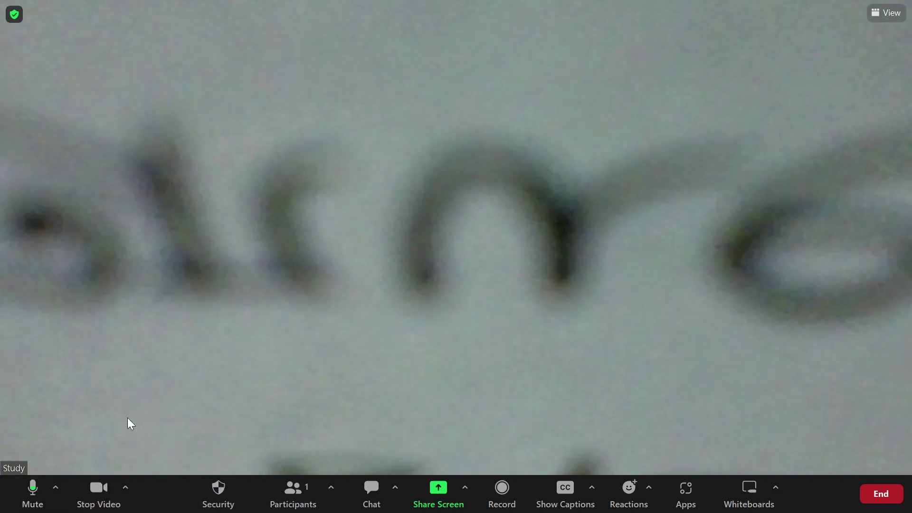
left_click(101, 494)
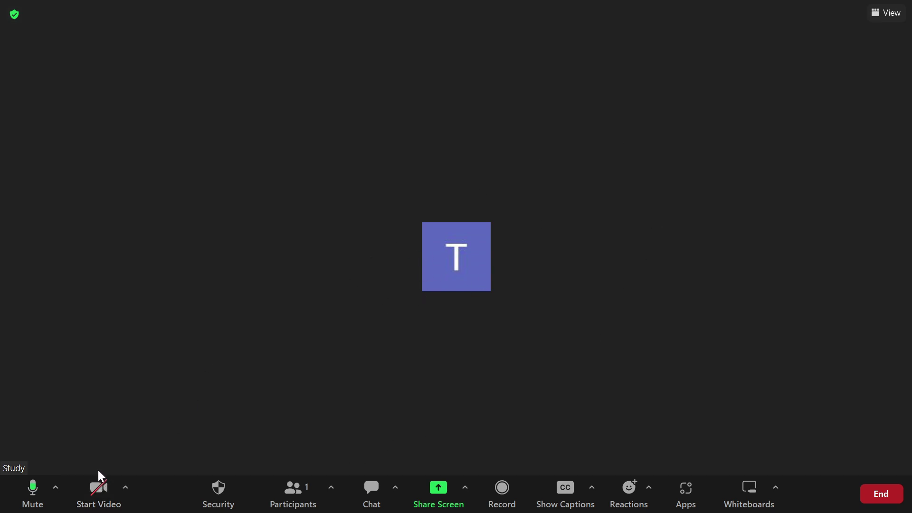
left_click(93, 496)
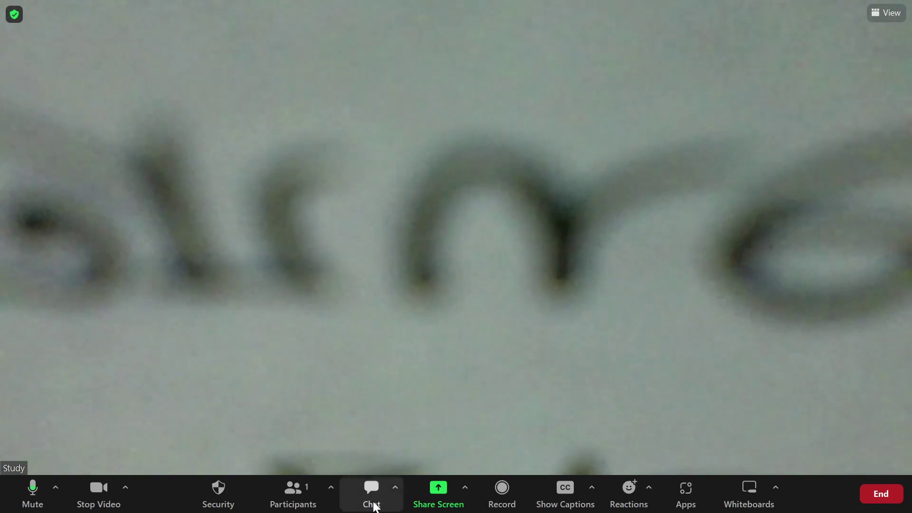
Step: Send 'tgfgtfgfgf' to Everyone in chat, close the chat, and start recording
left_click(373, 496)
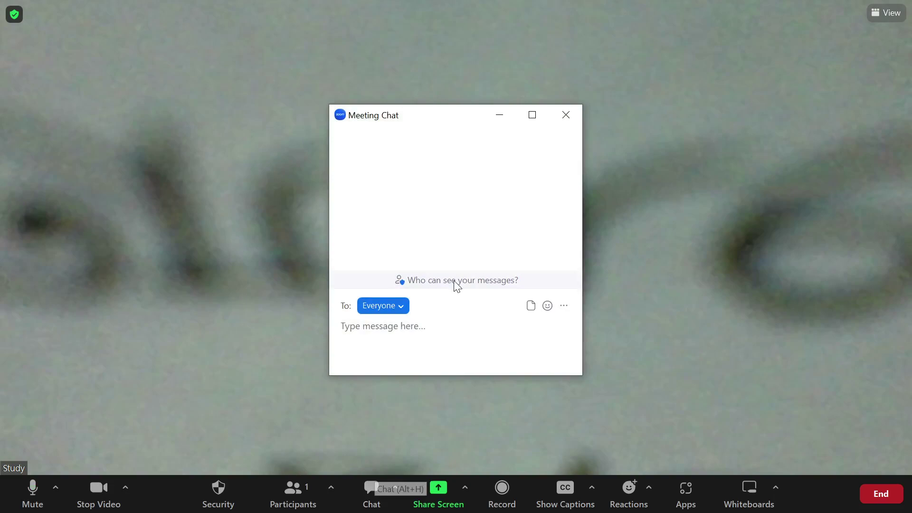
type("tgfgtfgfgf")
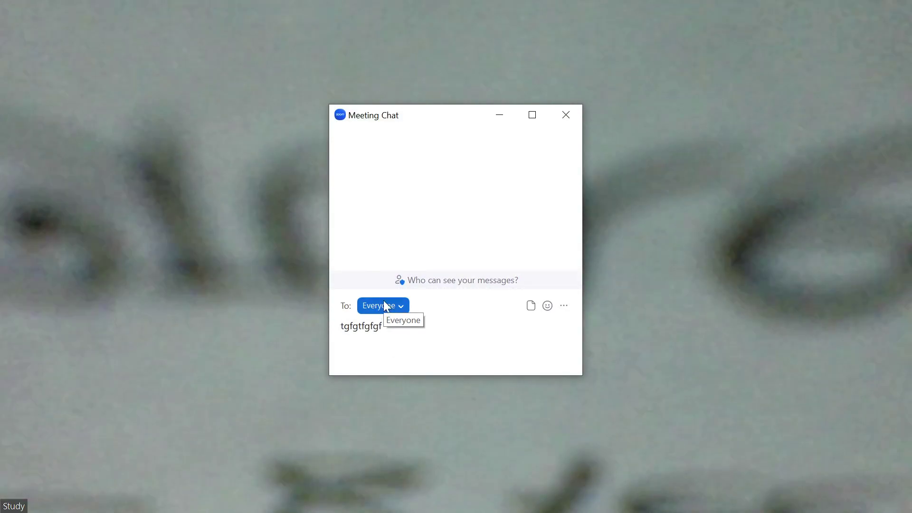
key("Return")
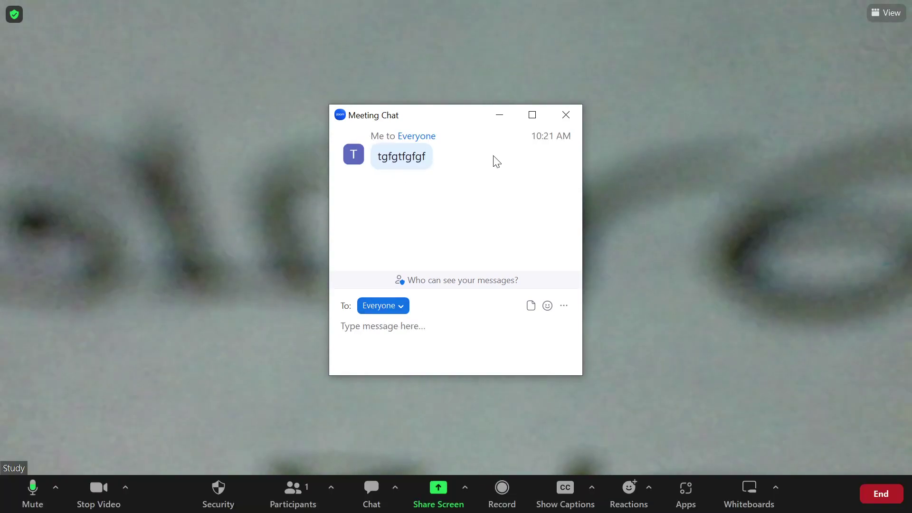
left_click(566, 116)
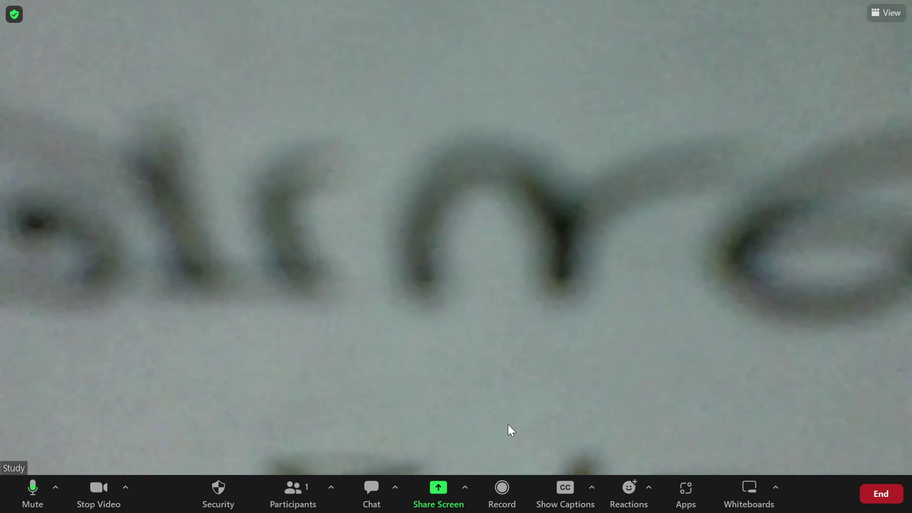
left_click(502, 503)
left_click(632, 497)
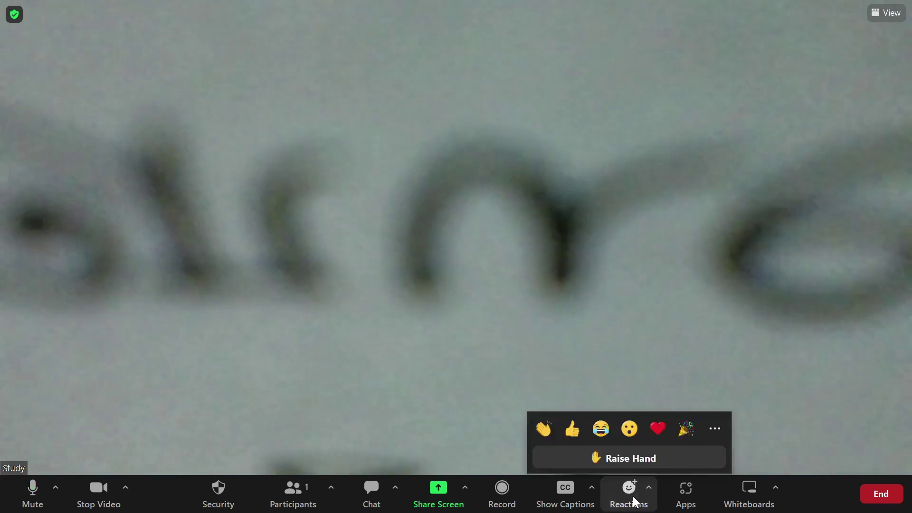
left_click(660, 459)
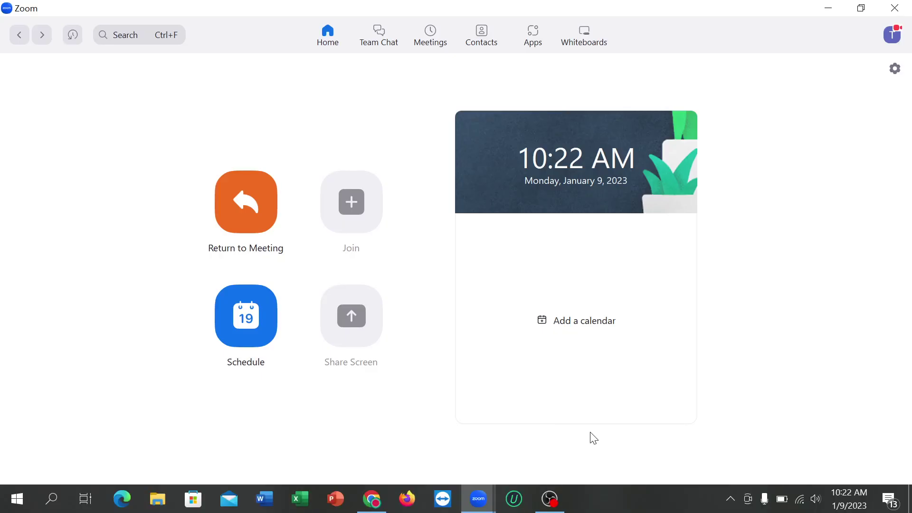
mouse_move(480, 498)
left_click(551, 438)
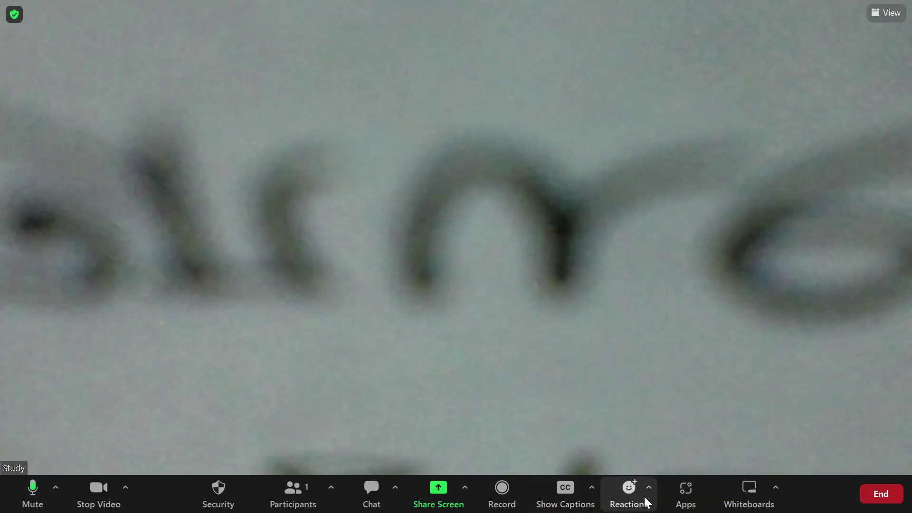
left_click(640, 501)
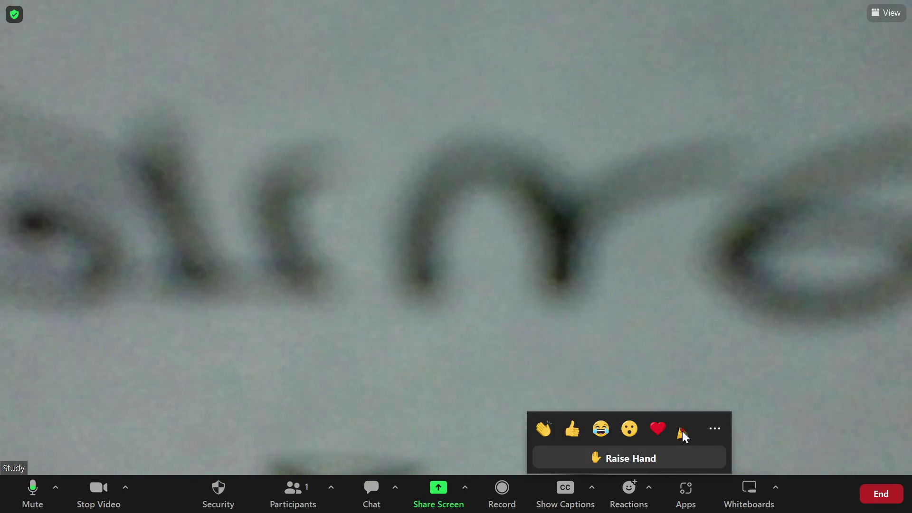
left_click(719, 432)
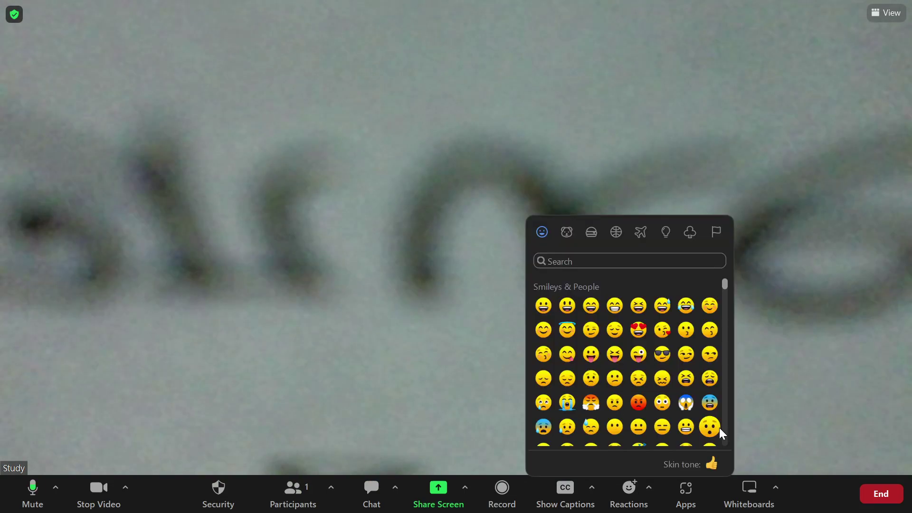
scroll(651, 383, "down", 3)
scroll(649, 377, "down", 5)
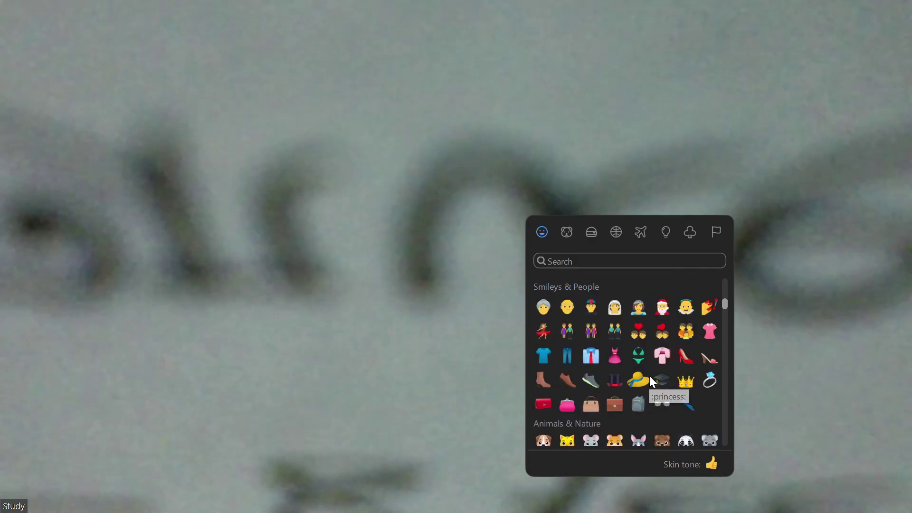
scroll(649, 377, "up", 6)
left_click(456, 357)
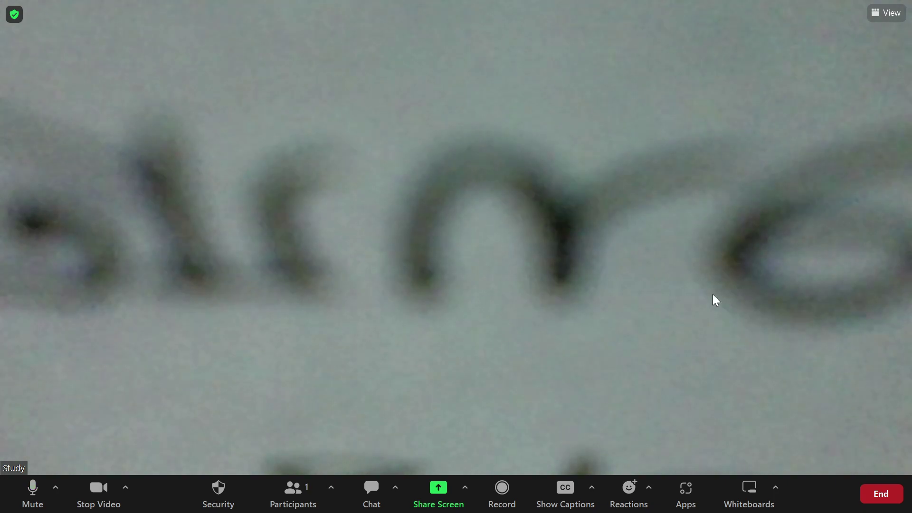
Step: Exit full screen, end the meeting for all, and close the recordings folder
left_click(889, 19)
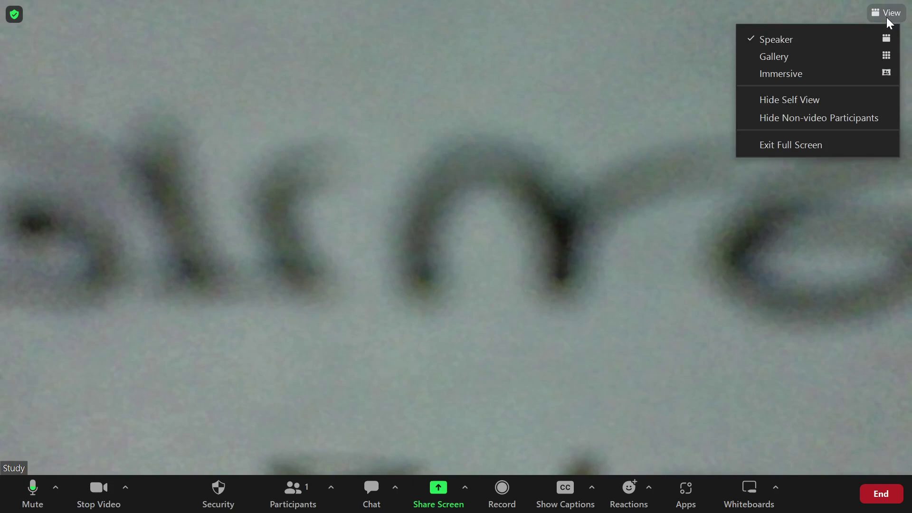
left_click(827, 155)
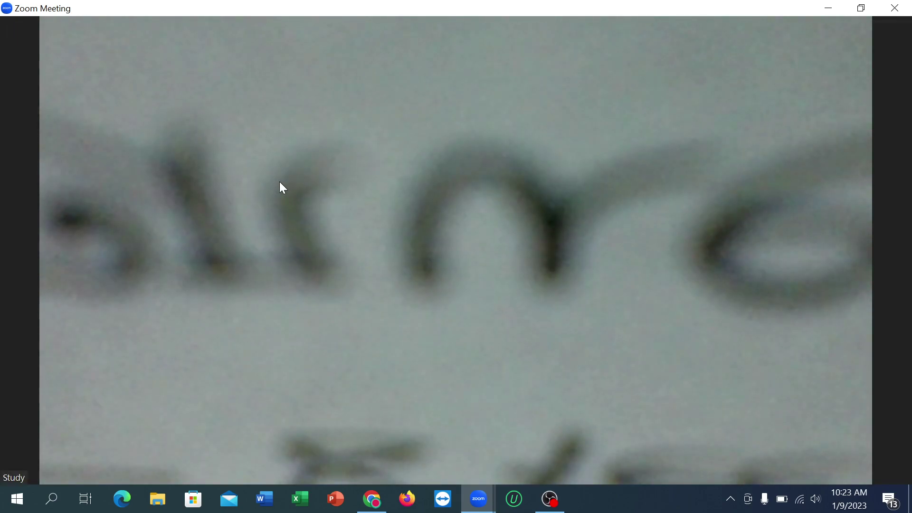
left_click(878, 467)
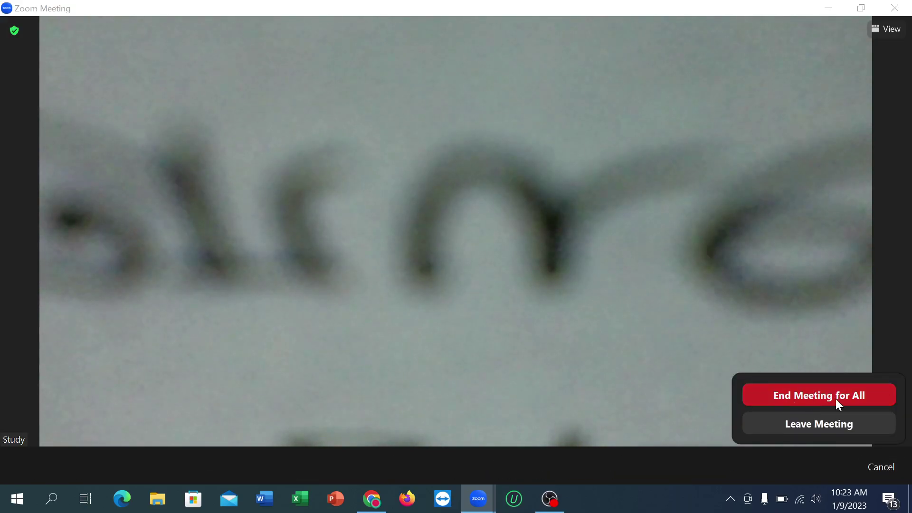
left_click(857, 401)
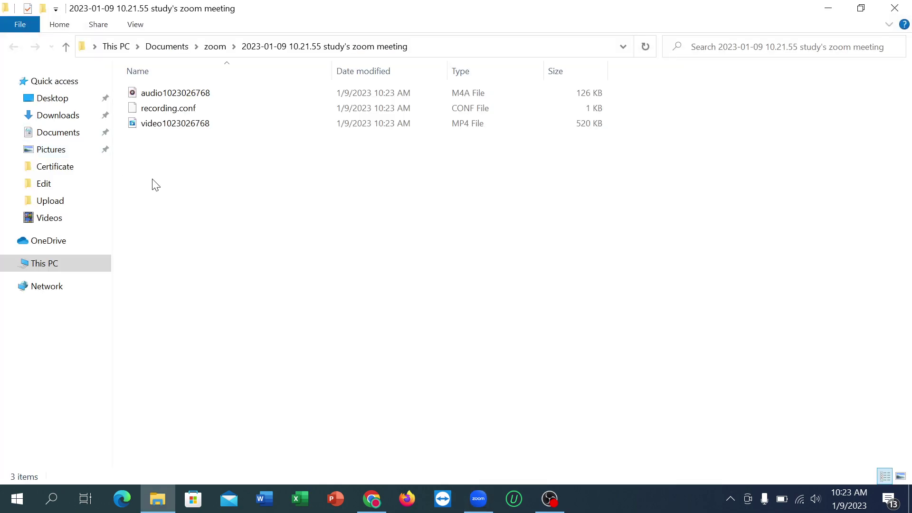
left_click(895, 8)
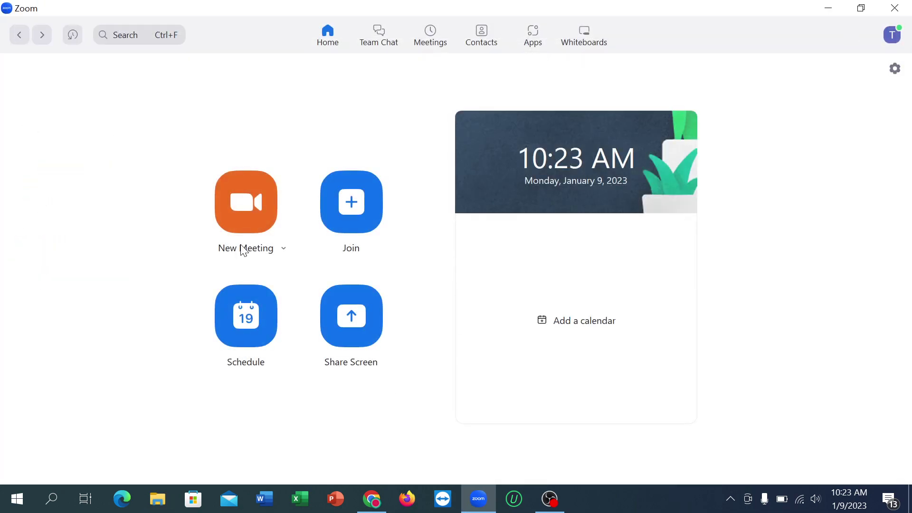